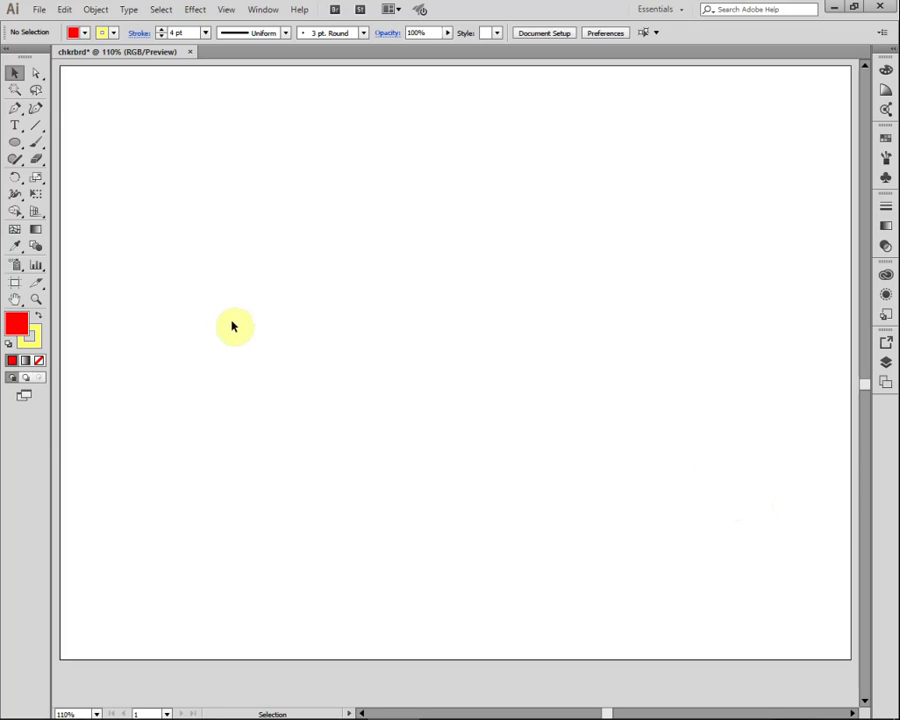
- Draw a five-point star with 25 px and 50 px radii on the artboard
left_click(14, 148)
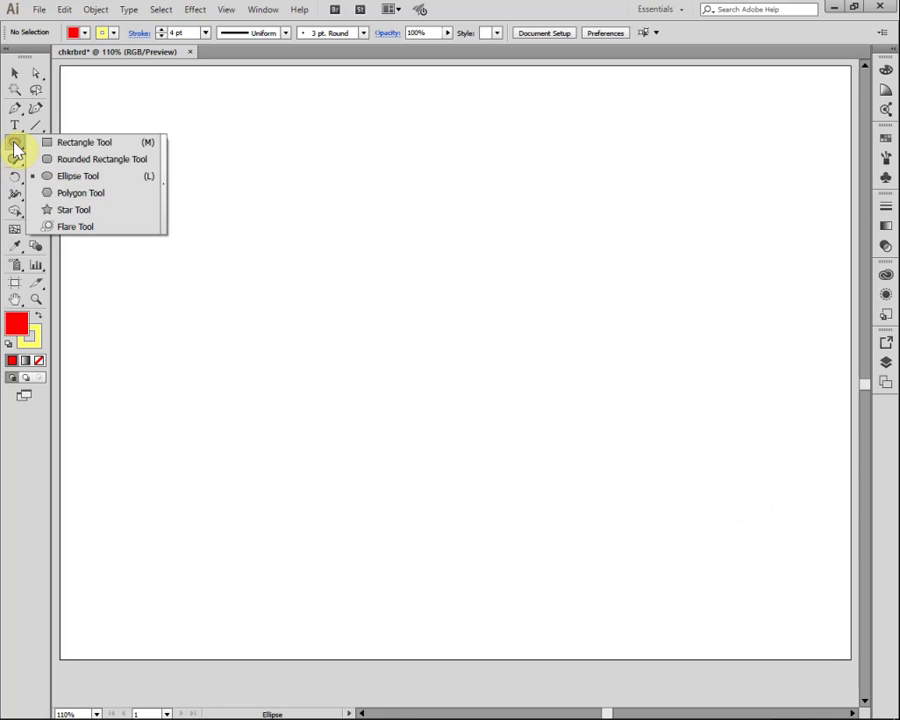
left_click(90, 211)
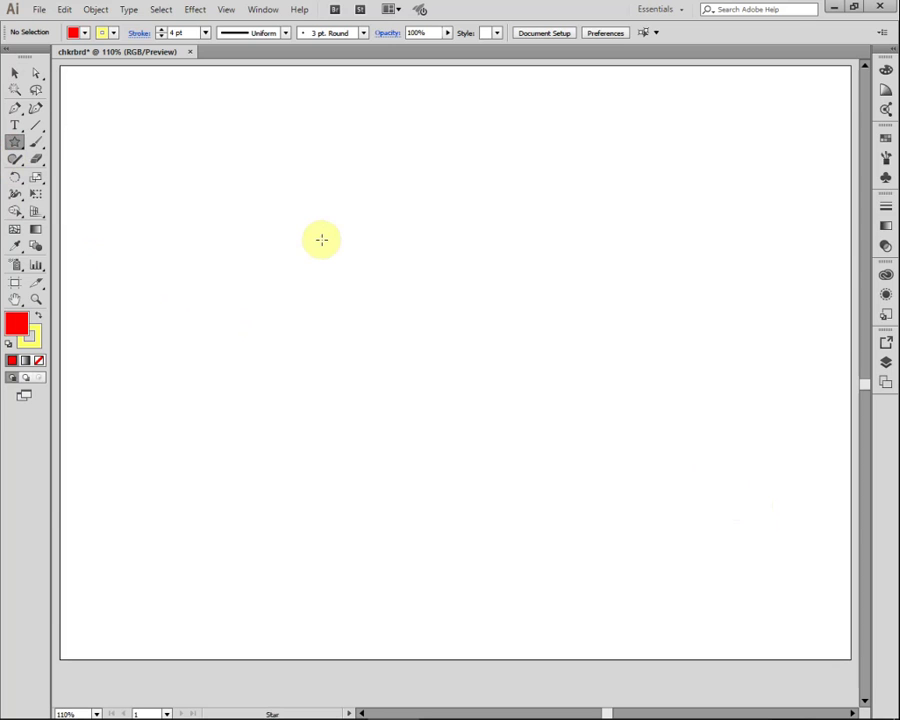
left_click(383, 254)
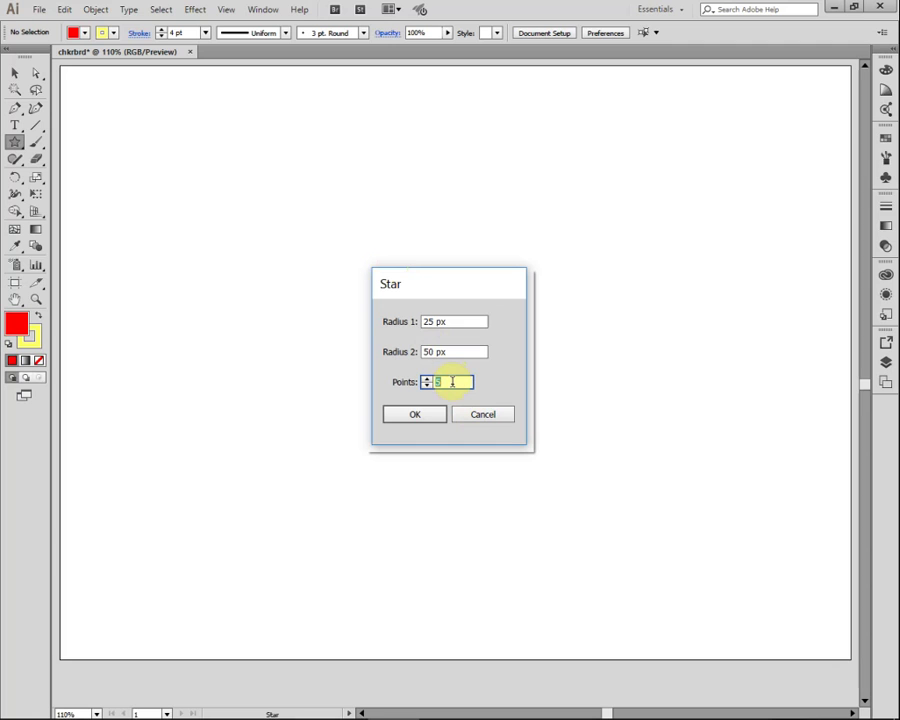
left_click(415, 413)
left_click_drag(383, 256, 418, 271)
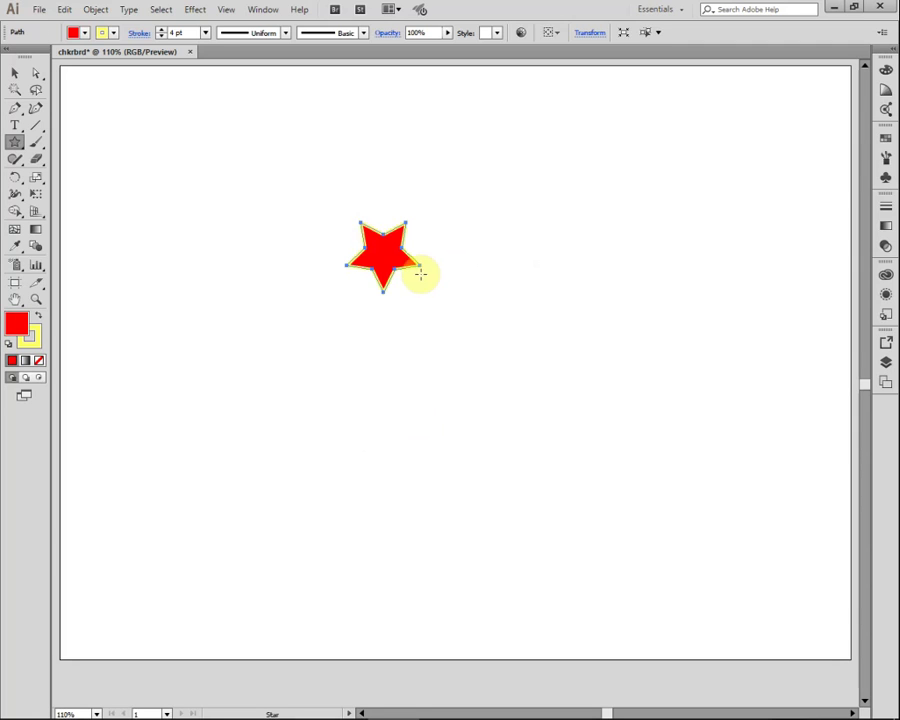
- Select the star and drag it from the upper left toward the artboard centre
left_click(14, 72)
left_click(383, 262)
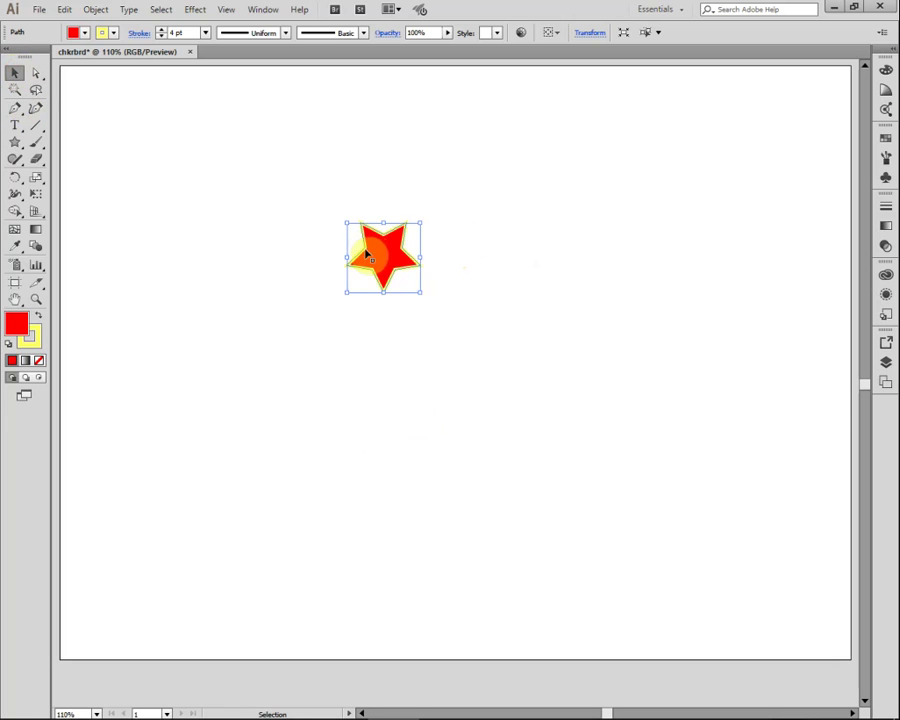
left_click_drag(383, 262, 476, 344)
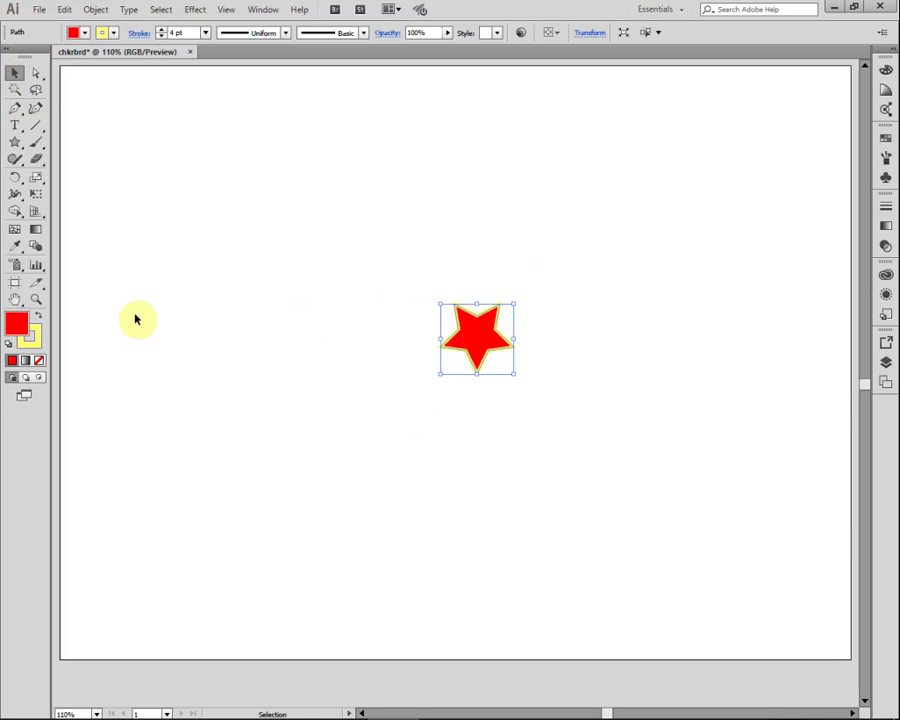
- Zoom in on the star and give it a dark navy #333366 fill
left_click(35, 299)
left_click_drag(379, 258, 573, 424)
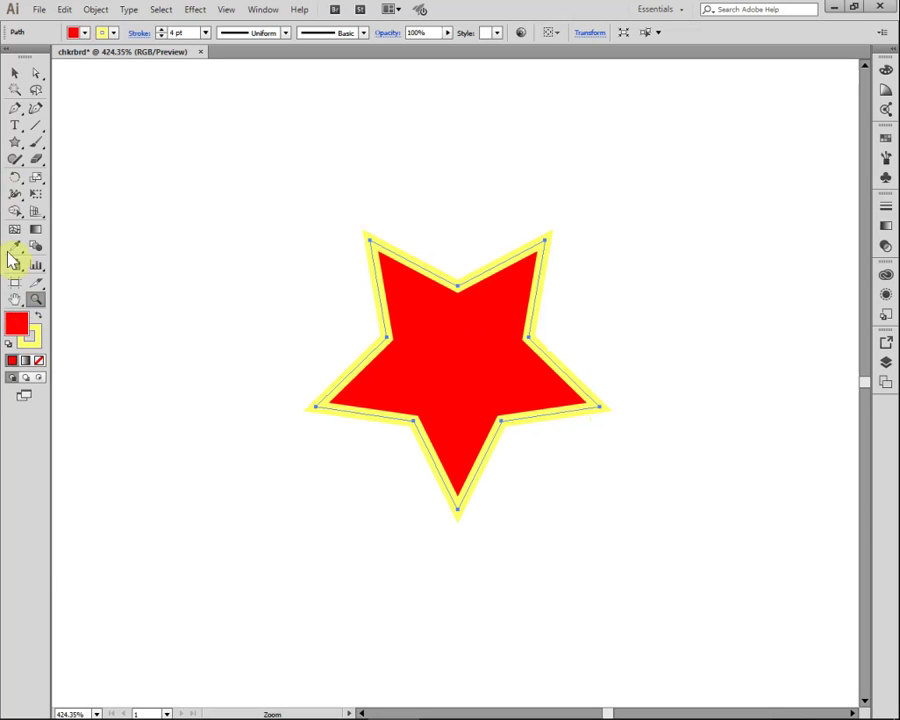
double_click(17, 325)
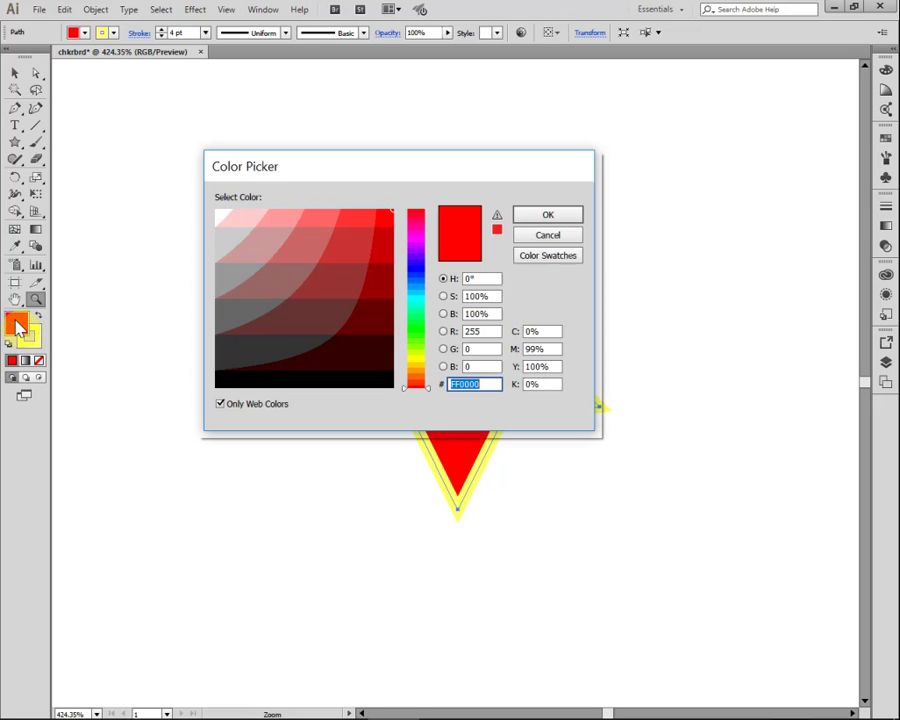
left_click(418, 275)
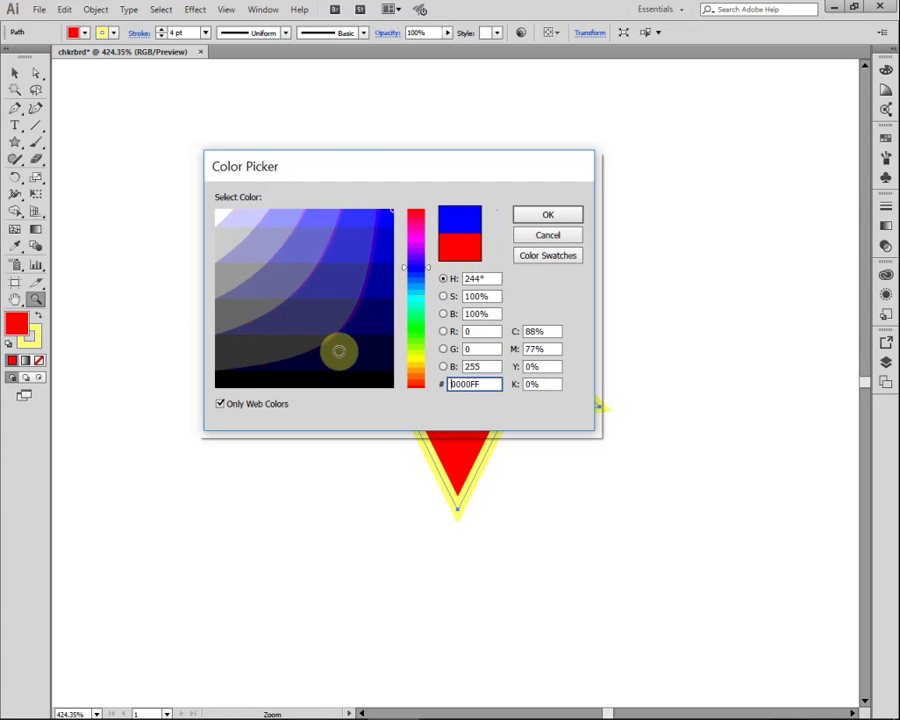
left_click(332, 312)
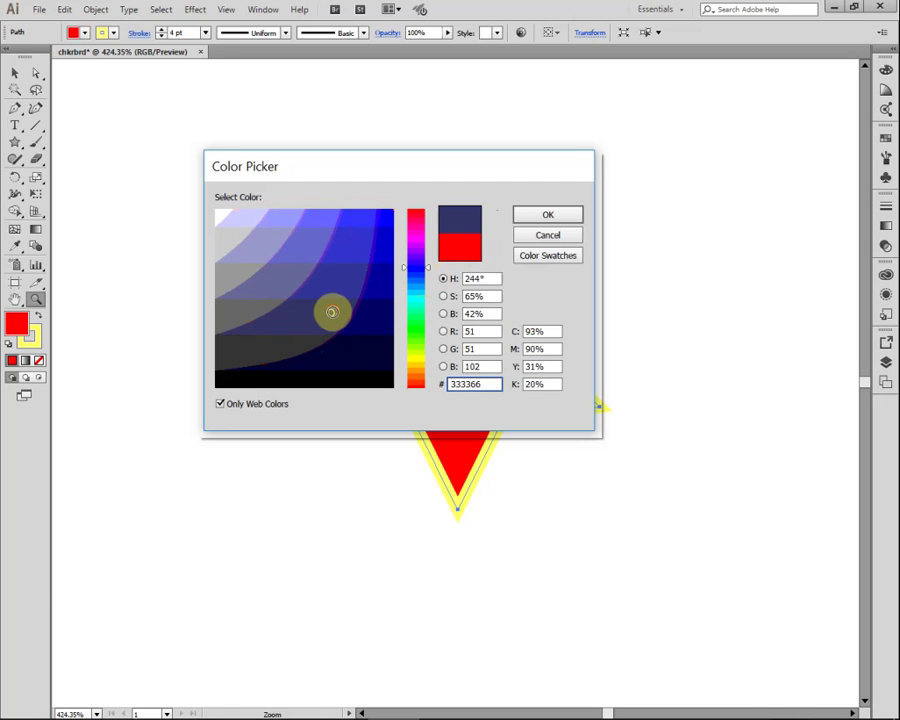
left_click(562, 217)
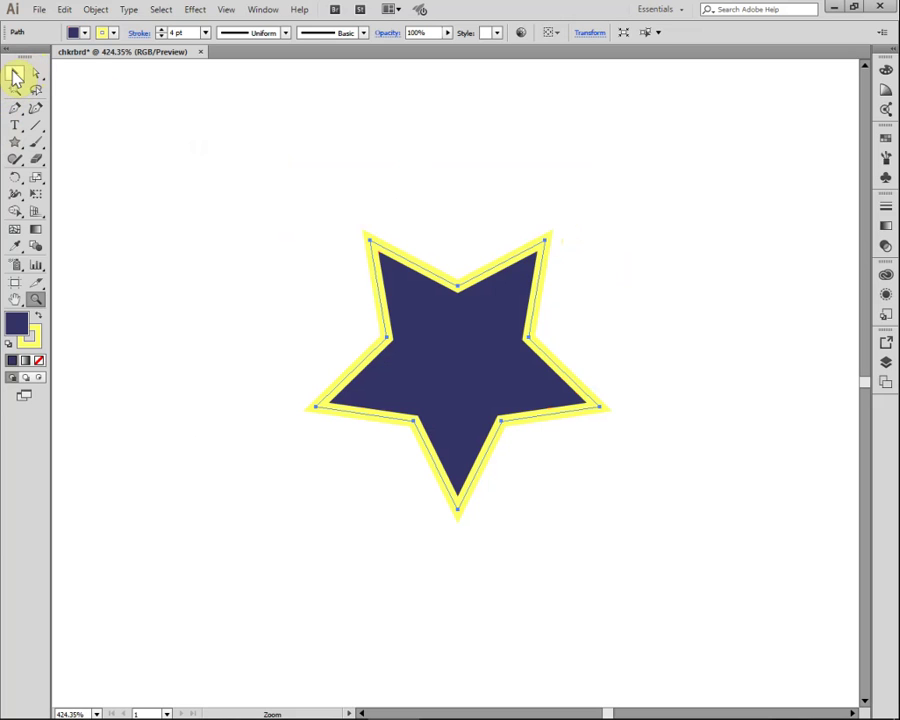
- Change the star's stroke colour from yellow to pure red #FF0000
left_click(31, 336)
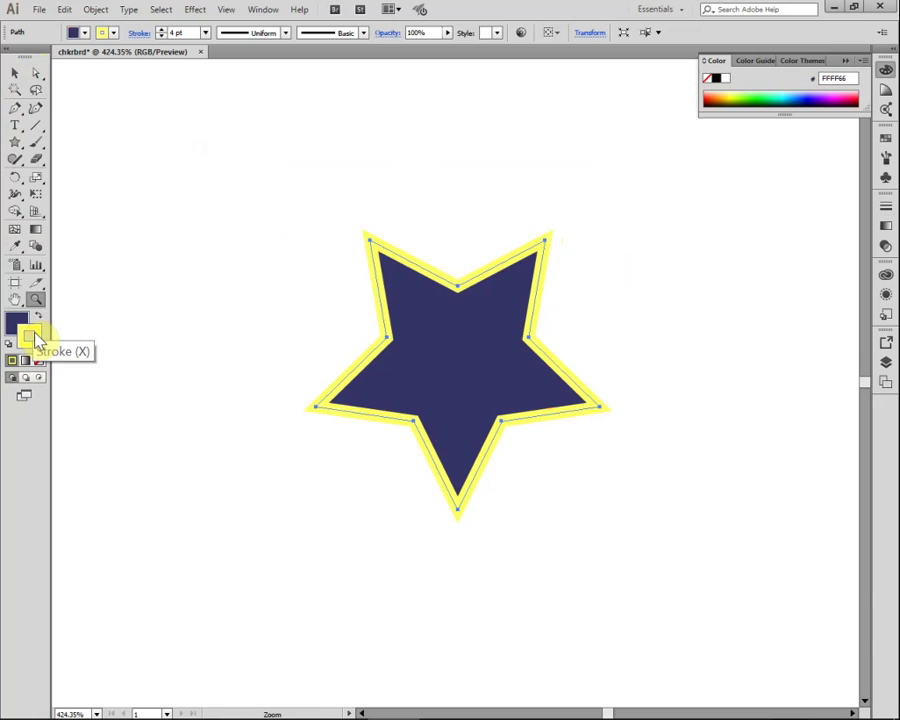
double_click(31, 337)
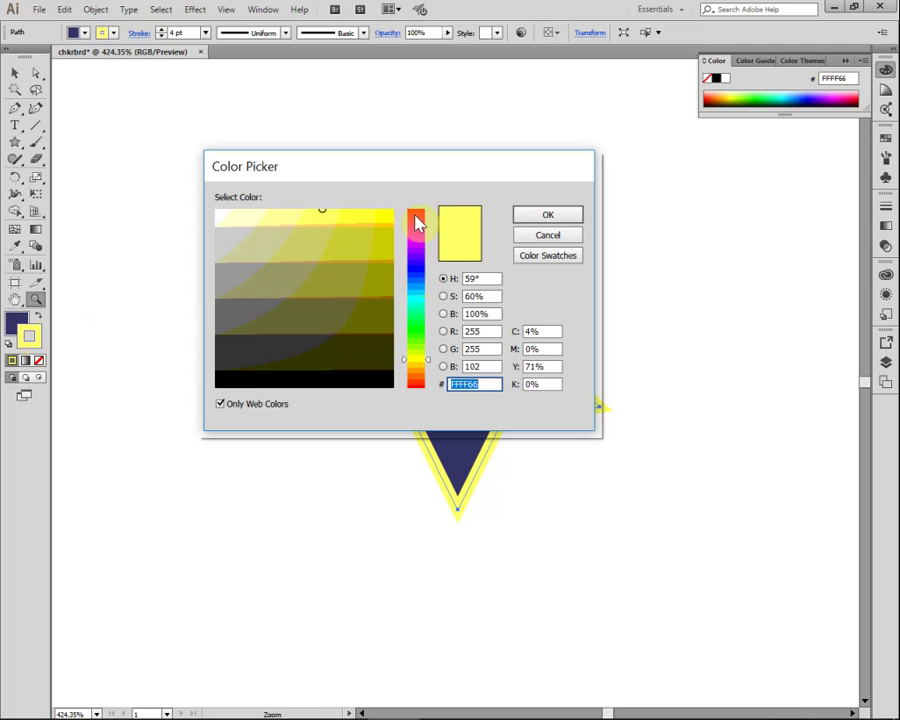
left_click_drag(418, 224, 416, 207)
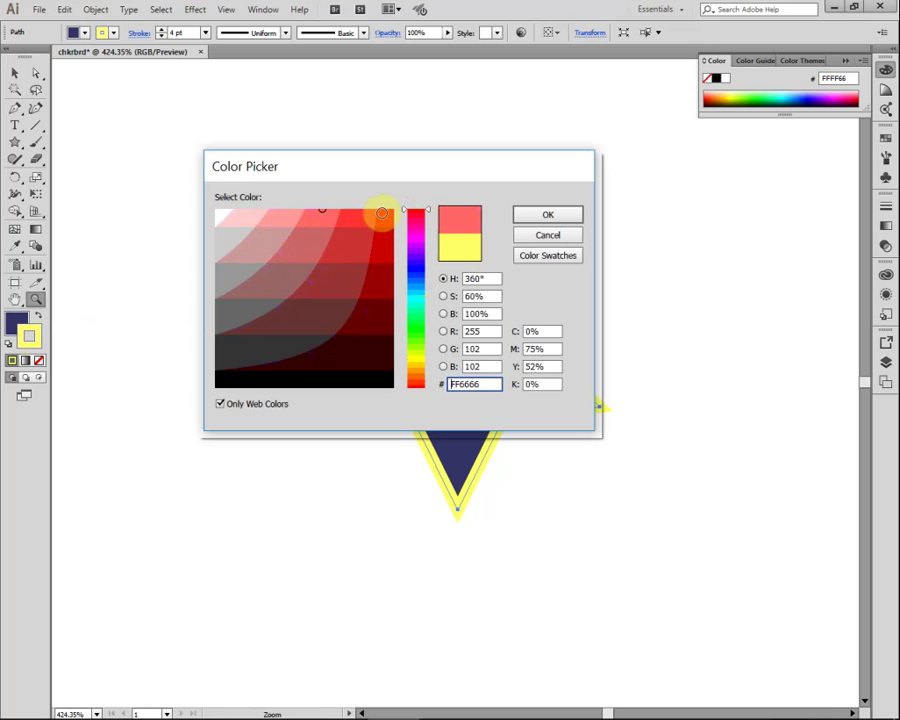
left_click(386, 217)
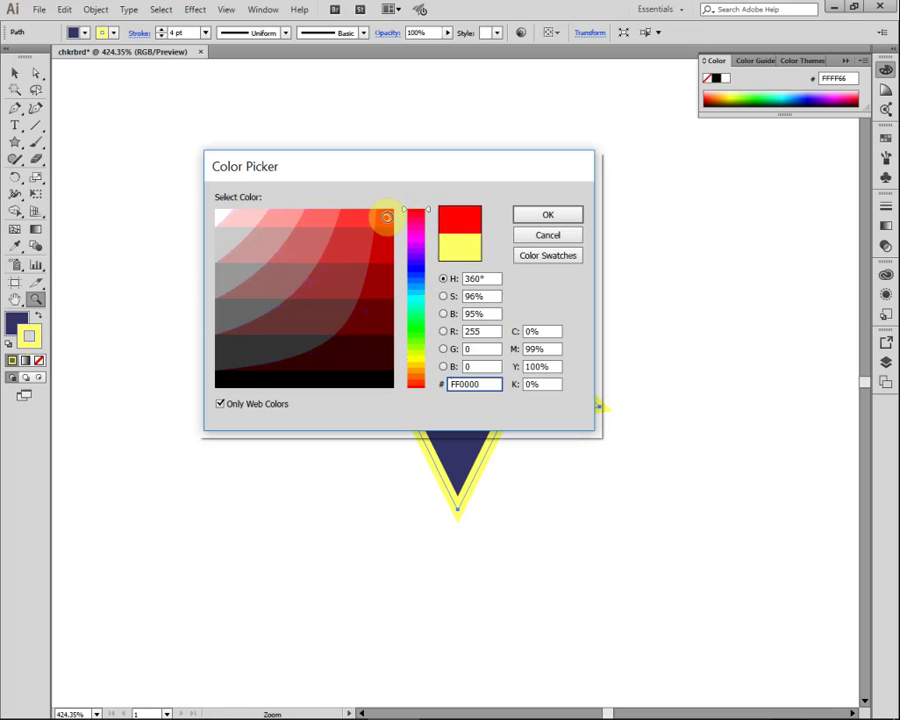
left_click(555, 214)
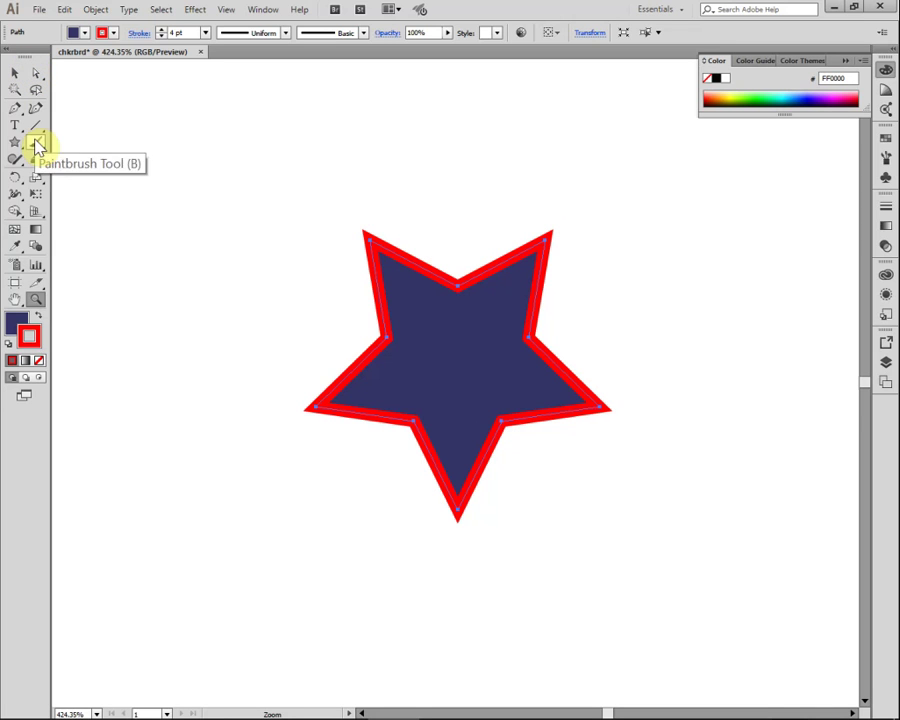
- Reselect the star and switch the view to View > Outline
left_click(15, 74)
left_click(315, 253)
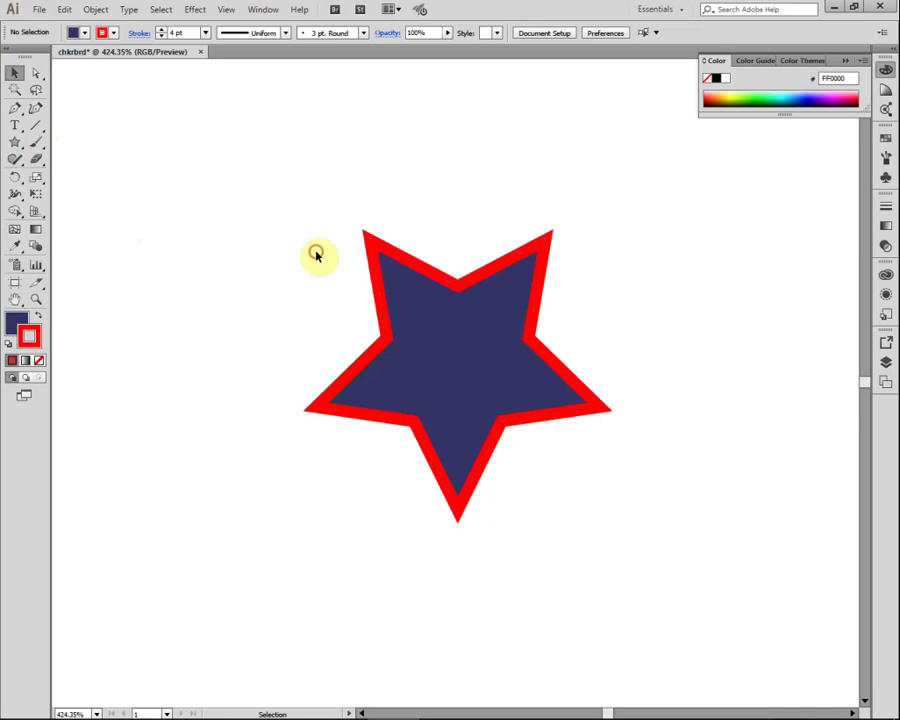
left_click(455, 308)
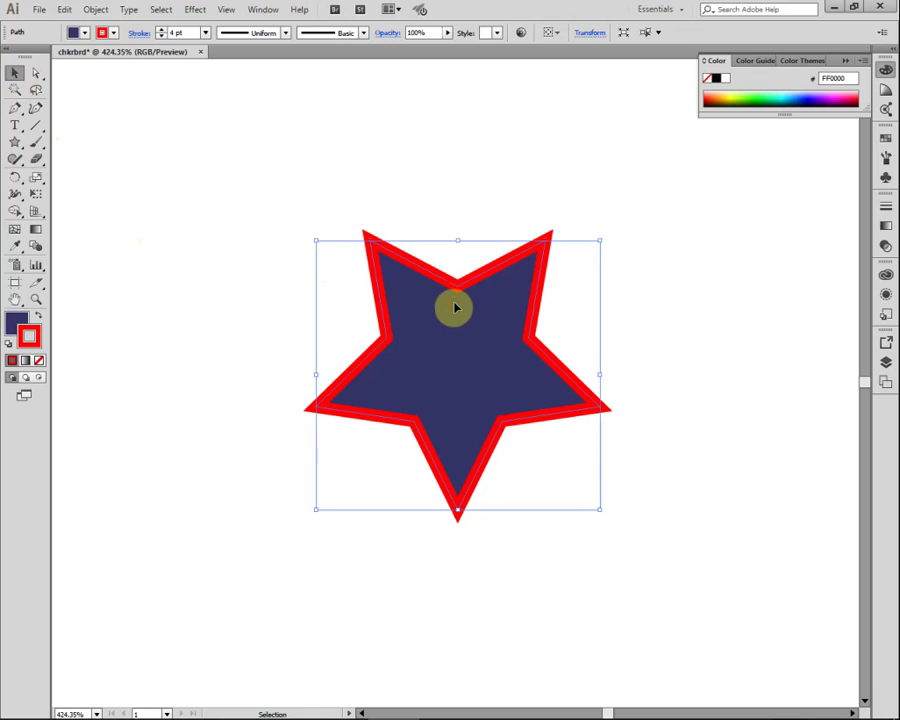
left_click(226, 10)
left_click(284, 47)
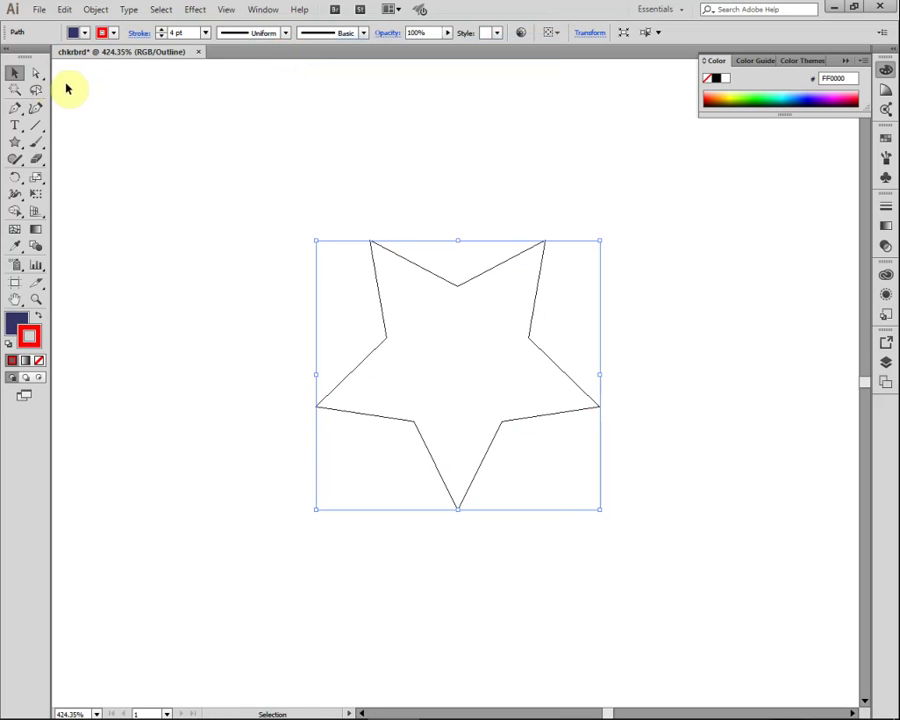
- With Direct Selection, drag four of the star's inner anchor points to make it lopsided
left_click(36, 79)
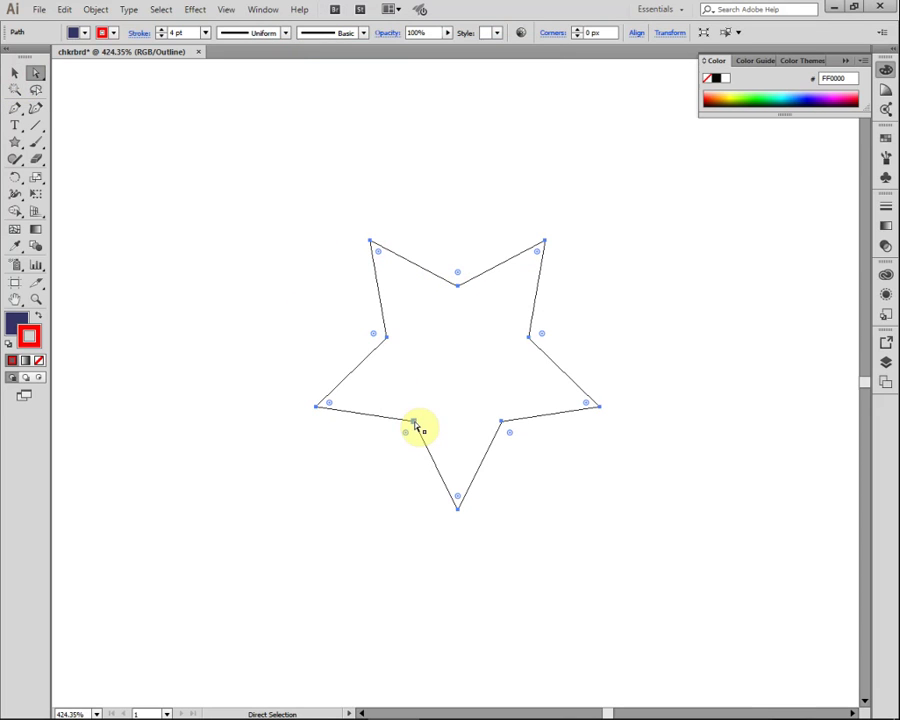
left_click(414, 460)
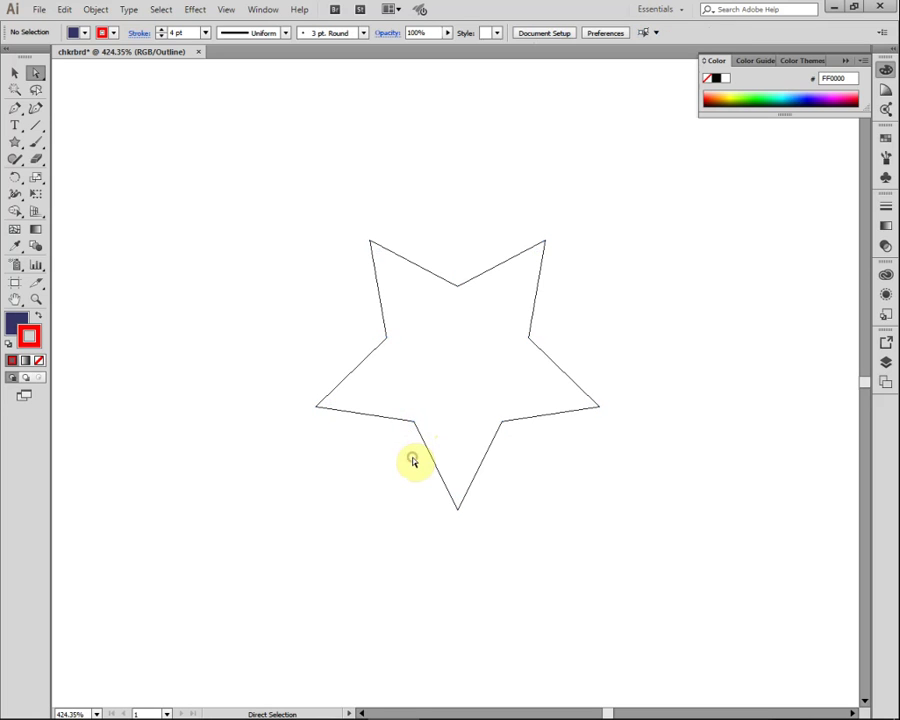
left_click(415, 422)
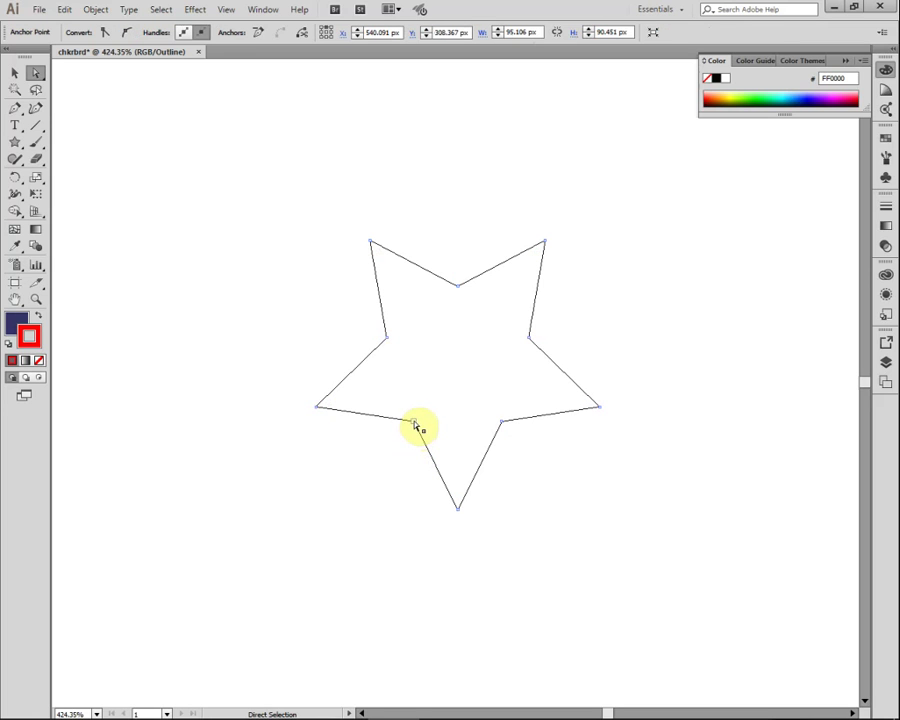
left_click_drag(414, 422, 425, 382)
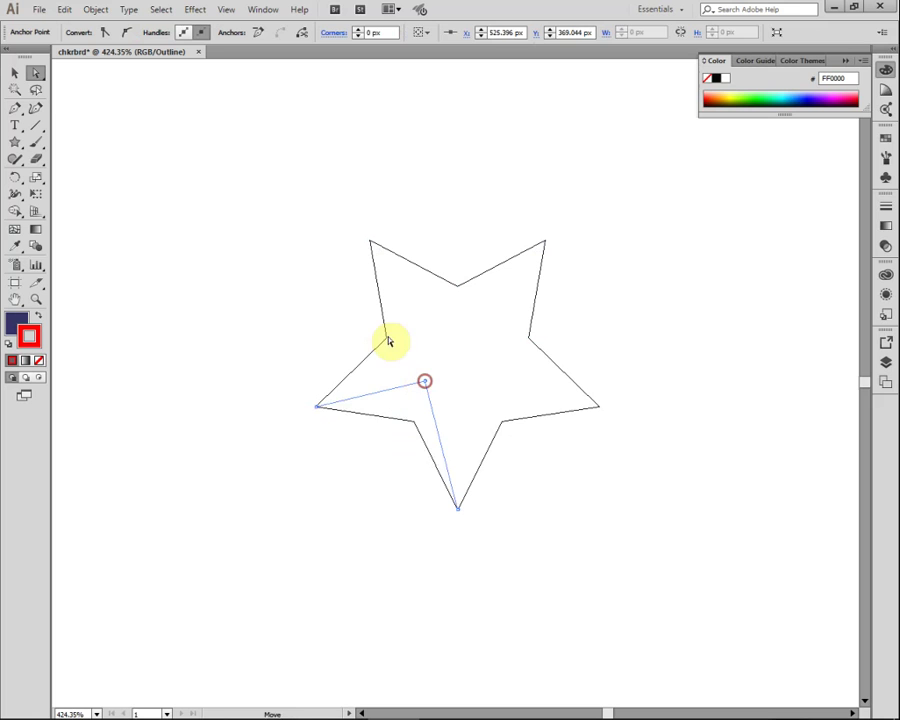
left_click_drag(388, 341, 374, 298)
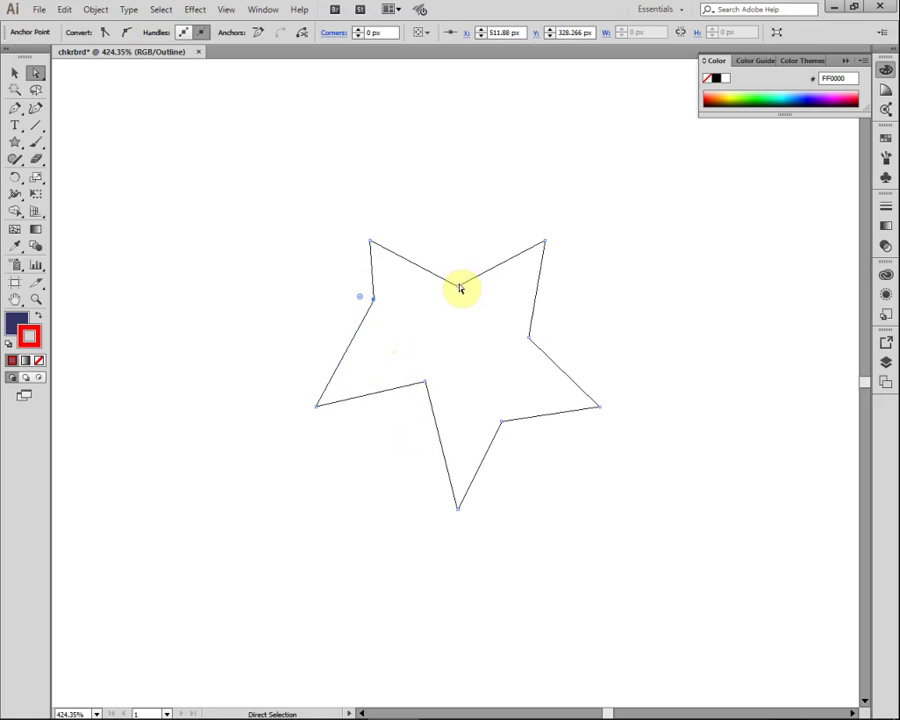
left_click_drag(458, 290, 446, 318)
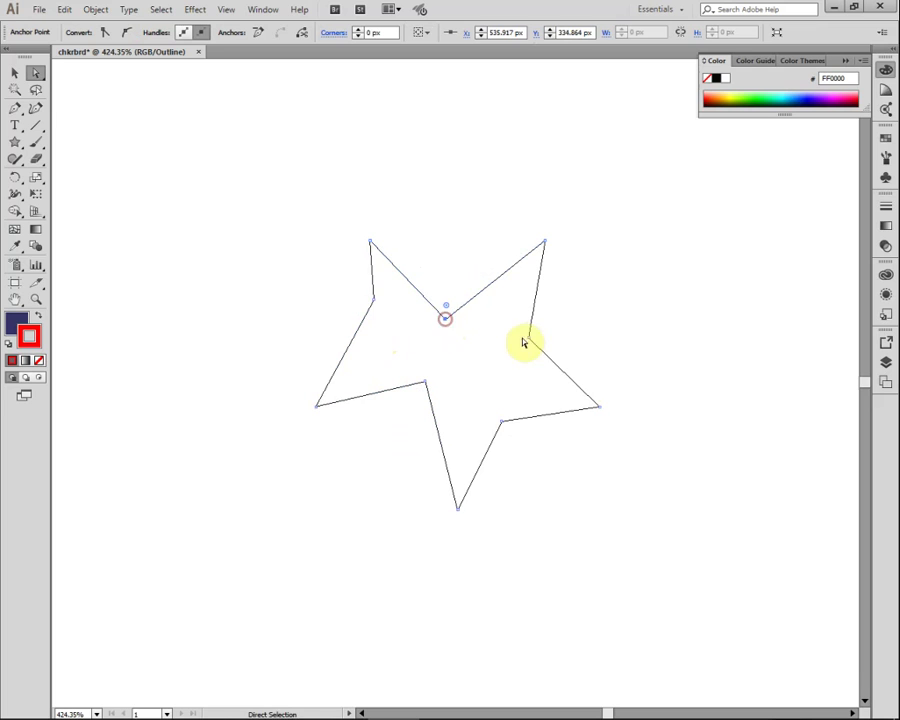
left_click_drag(530, 340, 519, 351)
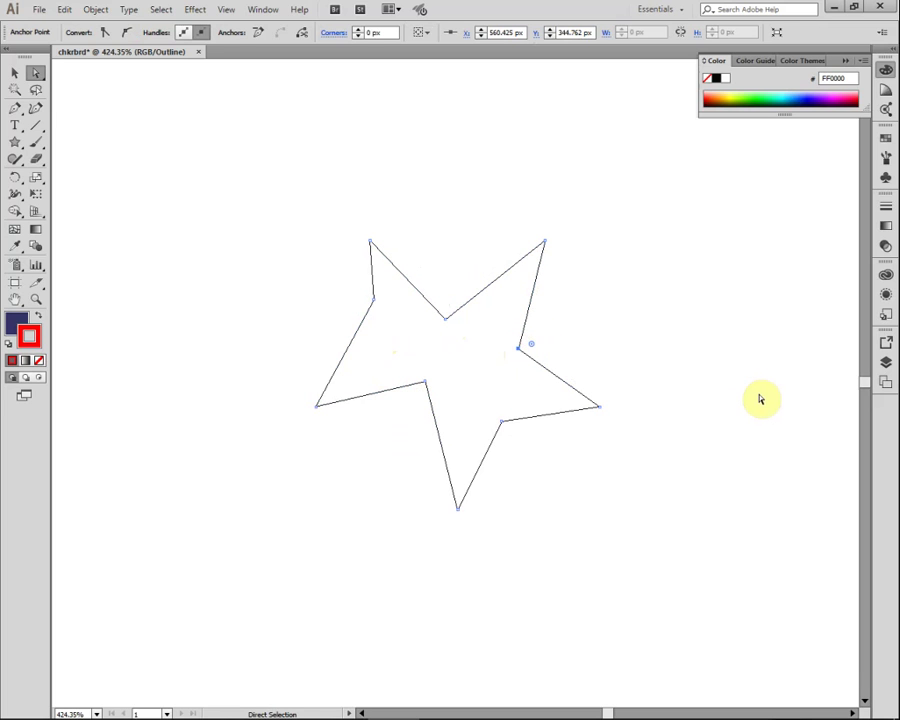
- Choose View > Preview to see the reshaped star's navy fill and red stroke
left_click(229, 9)
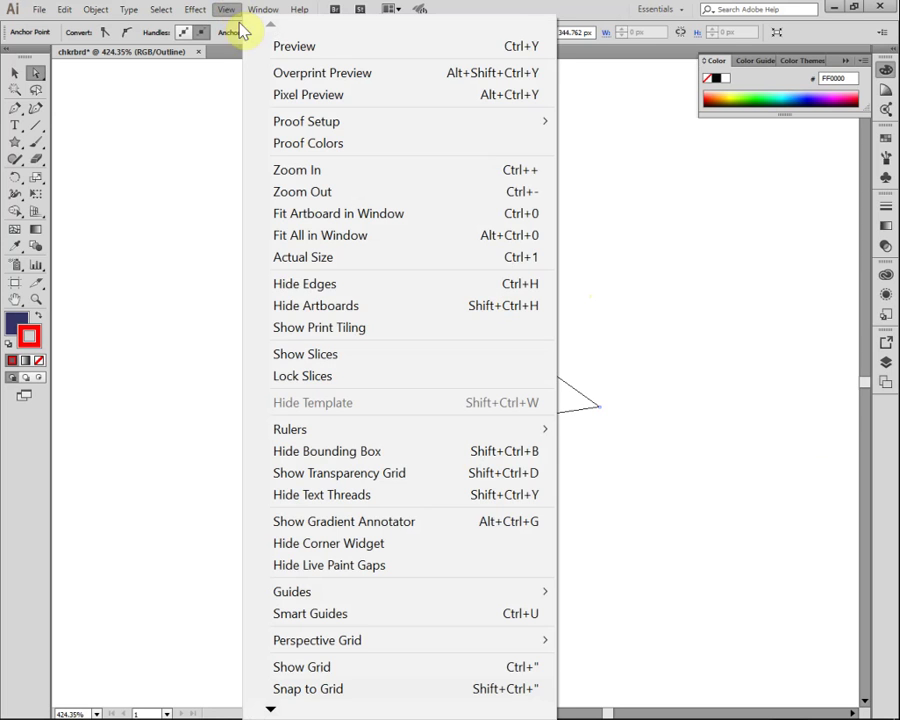
left_click(289, 50)
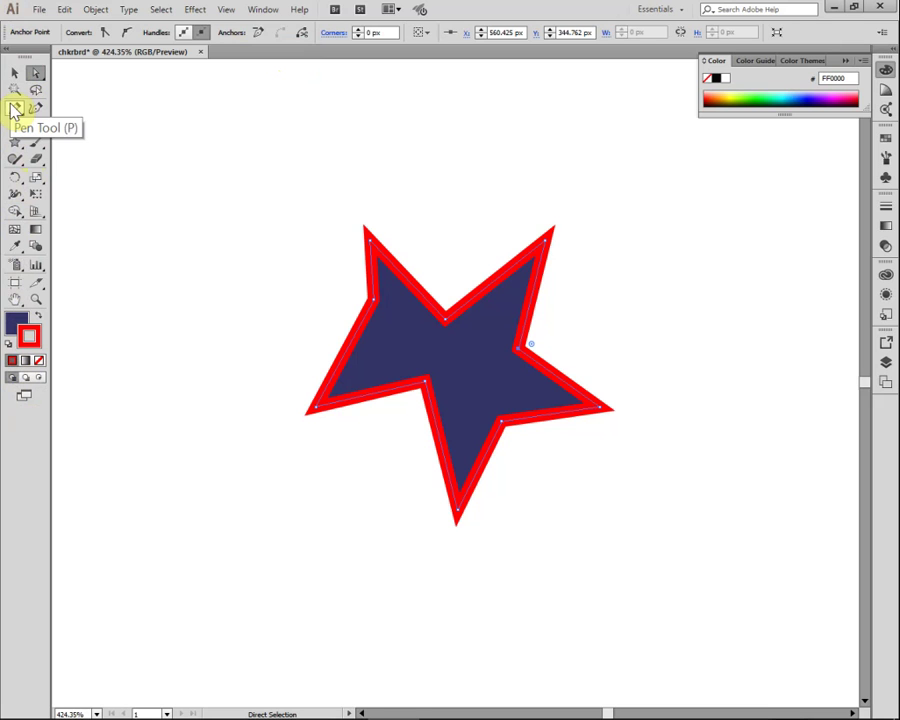
- Switch through the Selection and Direct Selection tools, ending with the Pen tool active
left_click(13, 76)
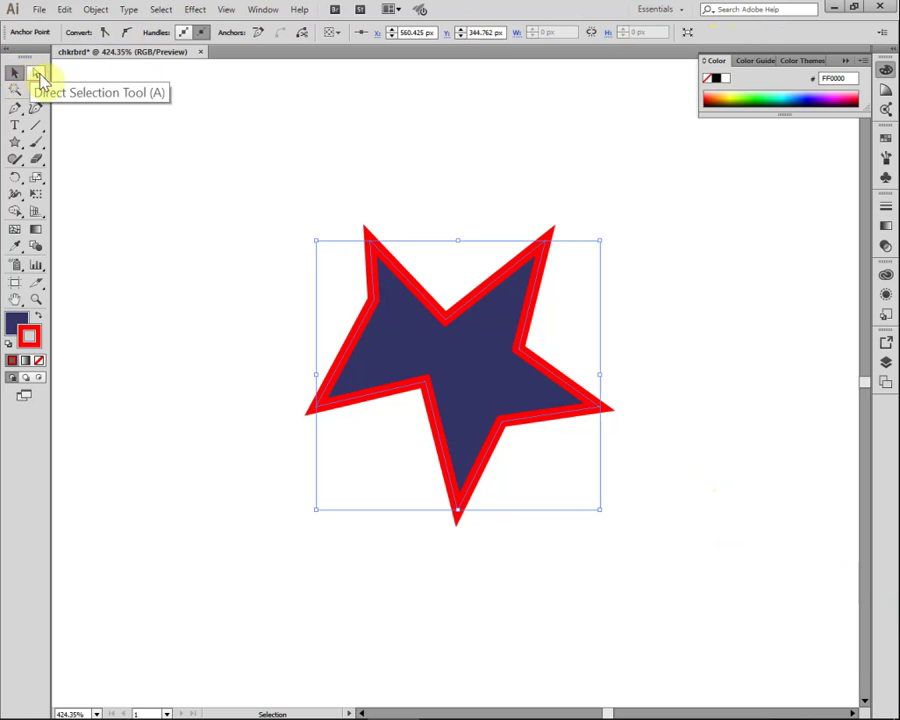
left_click(35, 73)
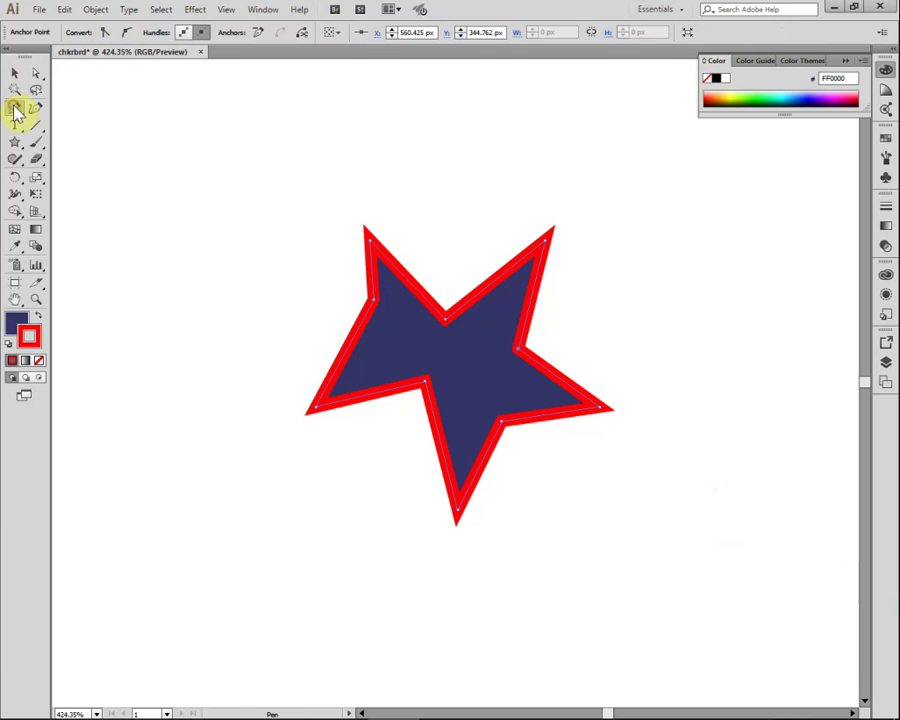
left_click(15, 107)
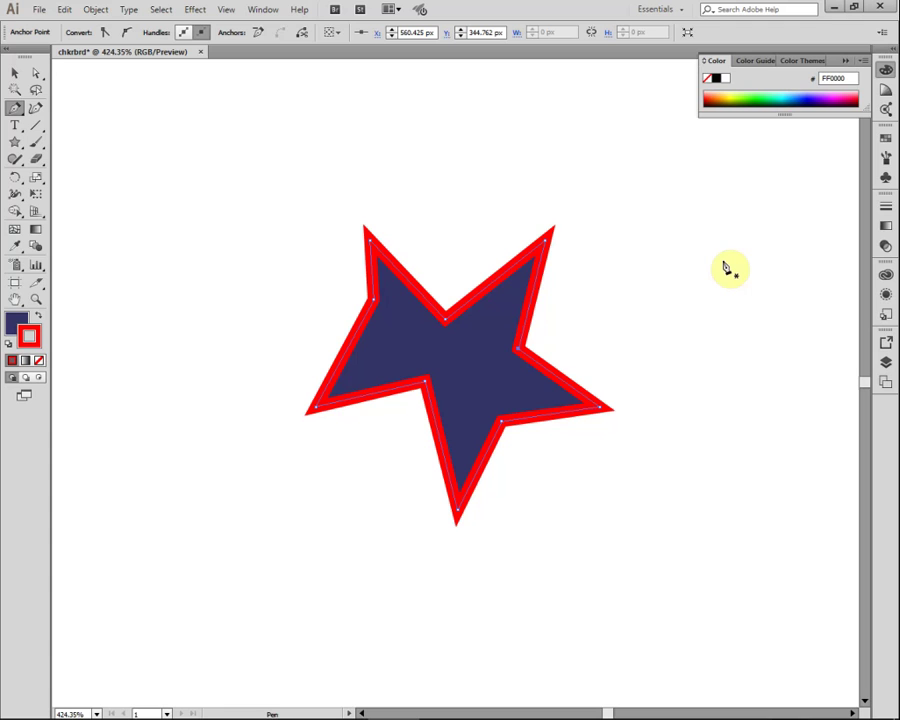
- Open the Color Guide and limit it to the Art History Impressionism library
left_click(759, 62)
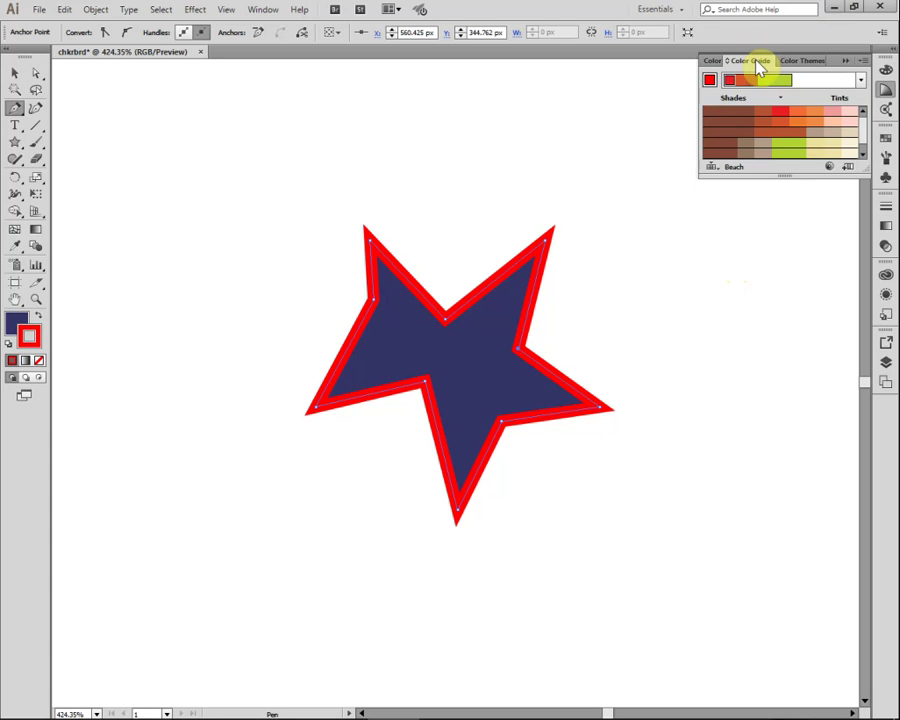
left_click(712, 168)
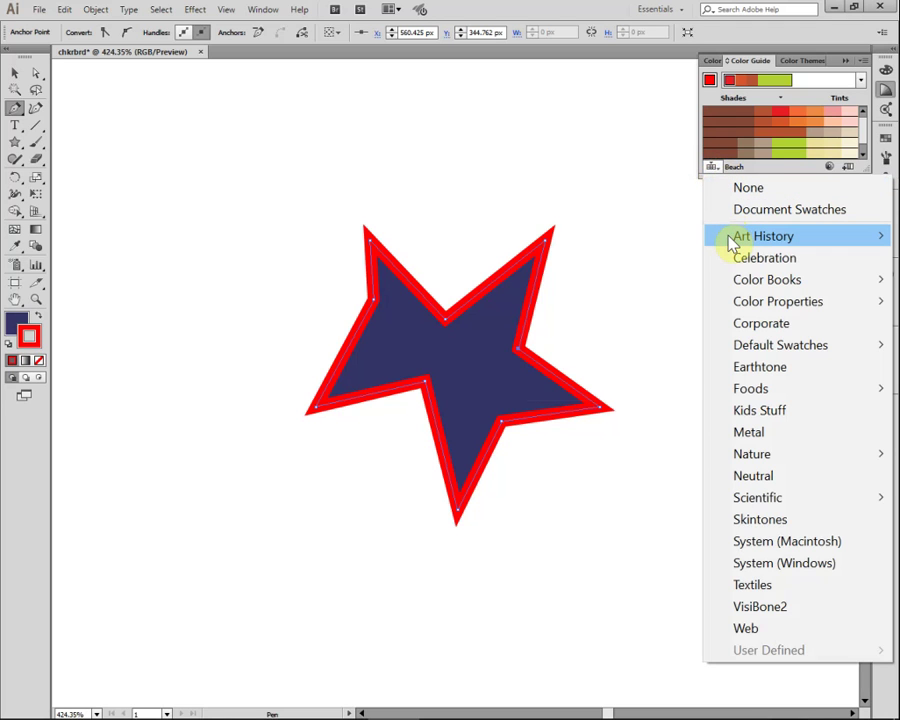
mouse_move(731, 245)
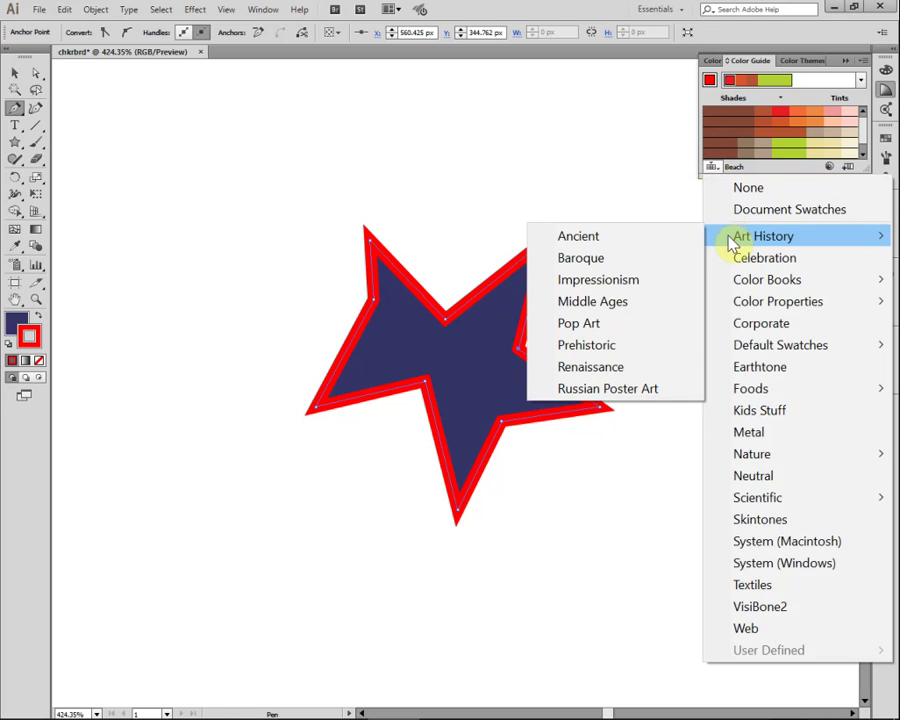
left_click(600, 282)
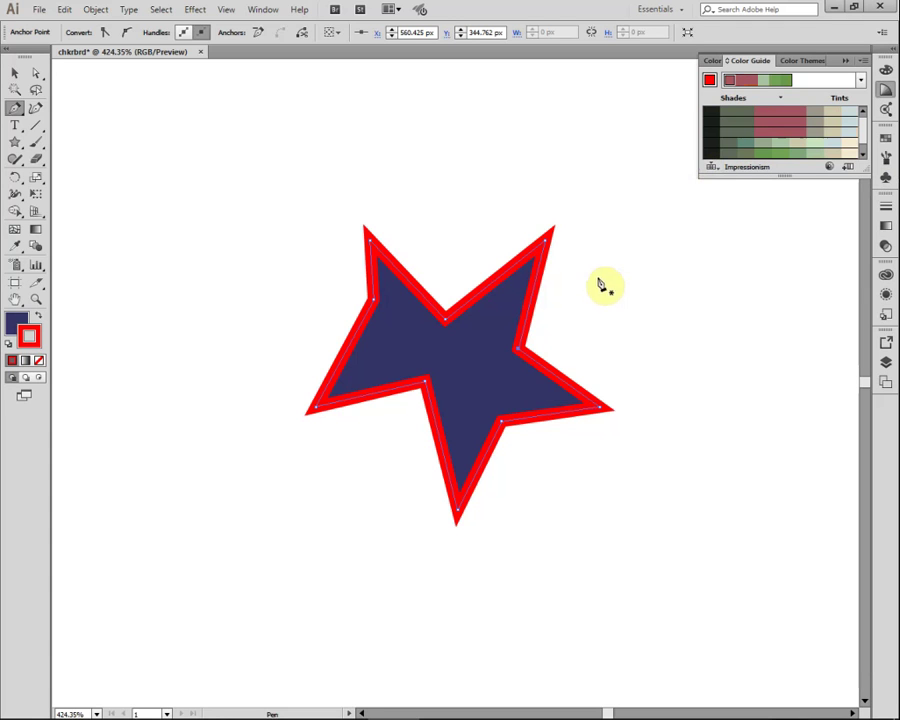
left_click(864, 155)
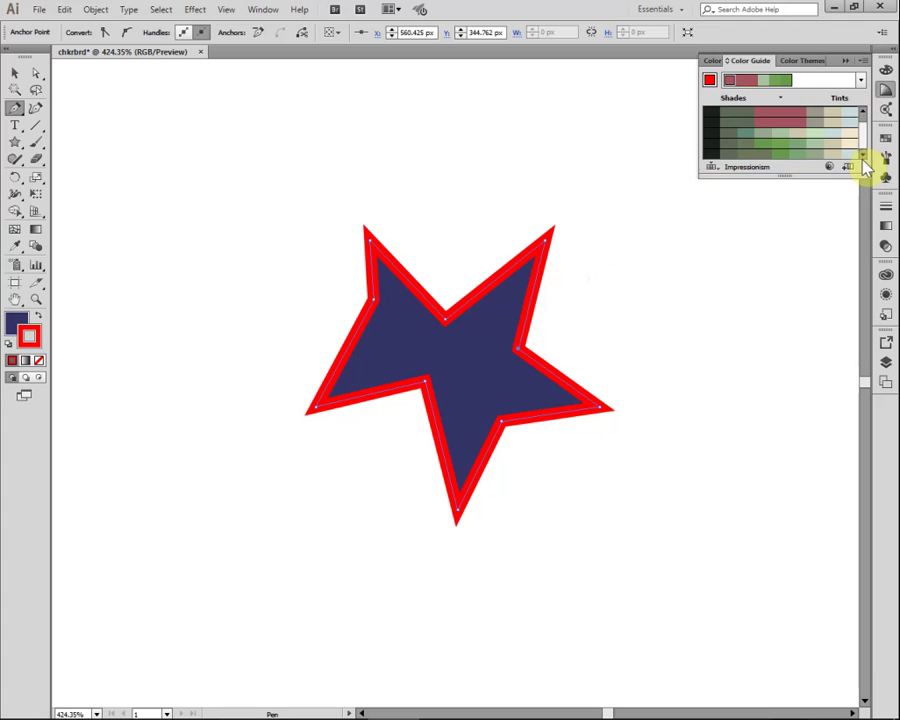
left_click(866, 112)
left_click(863, 153)
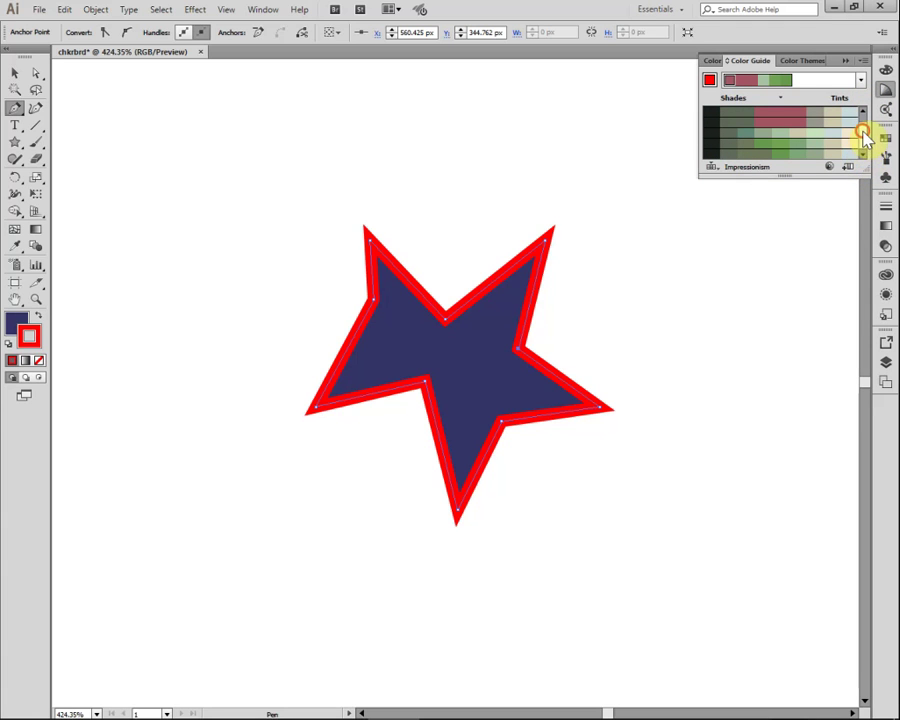
- Change the Color Guide's swatch library limit to Earthtone
left_click(712, 168)
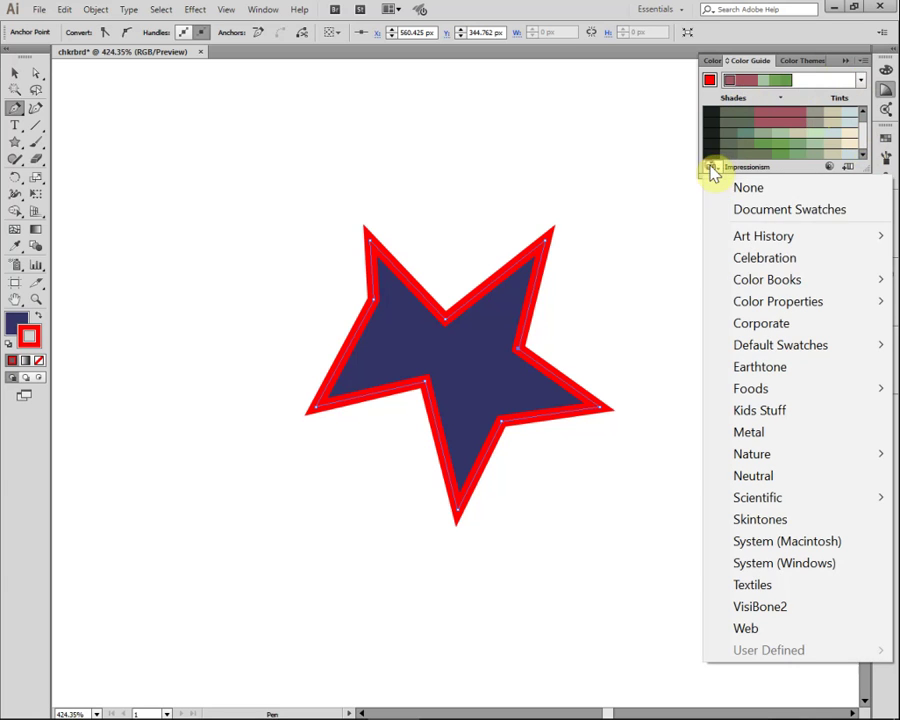
left_click(762, 368)
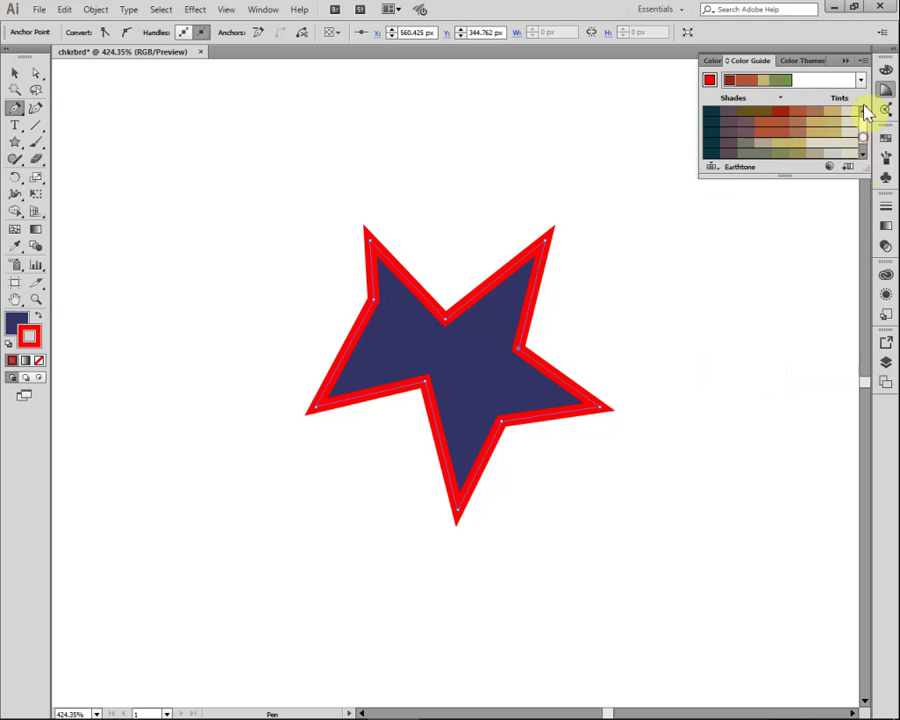
left_click_drag(862, 143, 860, 94)
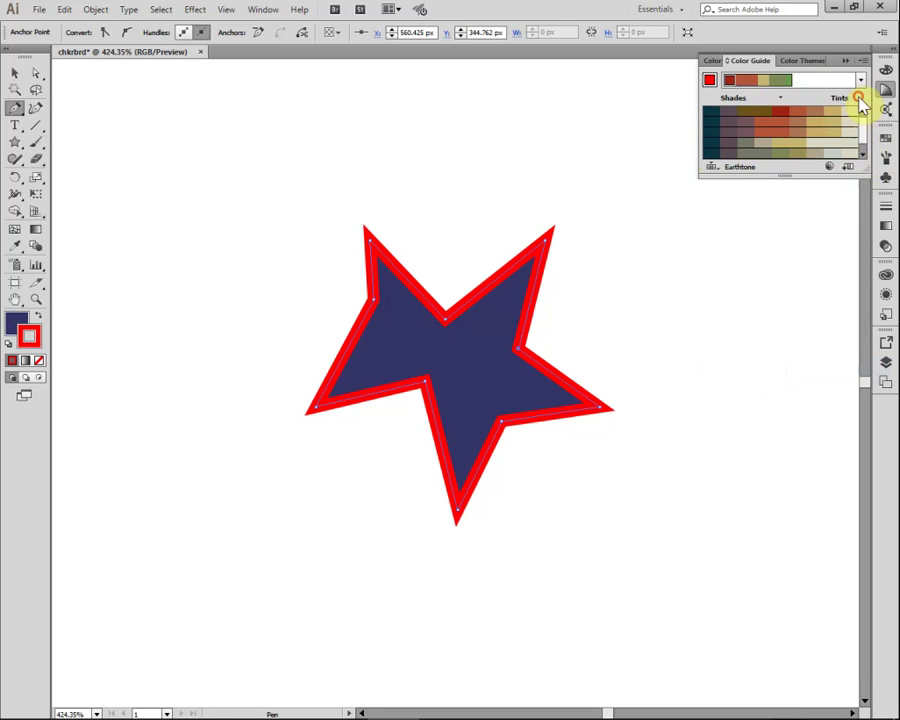